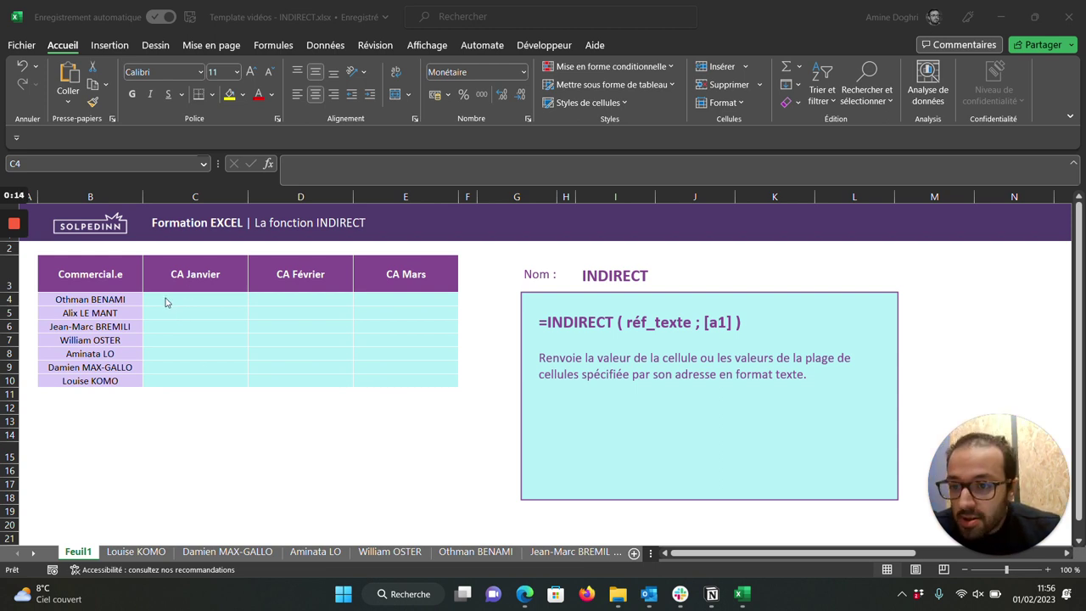
Demo a plain reference to B4 in C4 and =indirect("B4") in D4
{"action": "left_click_drag", "start_coordinate": [169, 301], "coordinate": [428, 381]}
{"action": "left_click", "coordinate": [195, 298]}
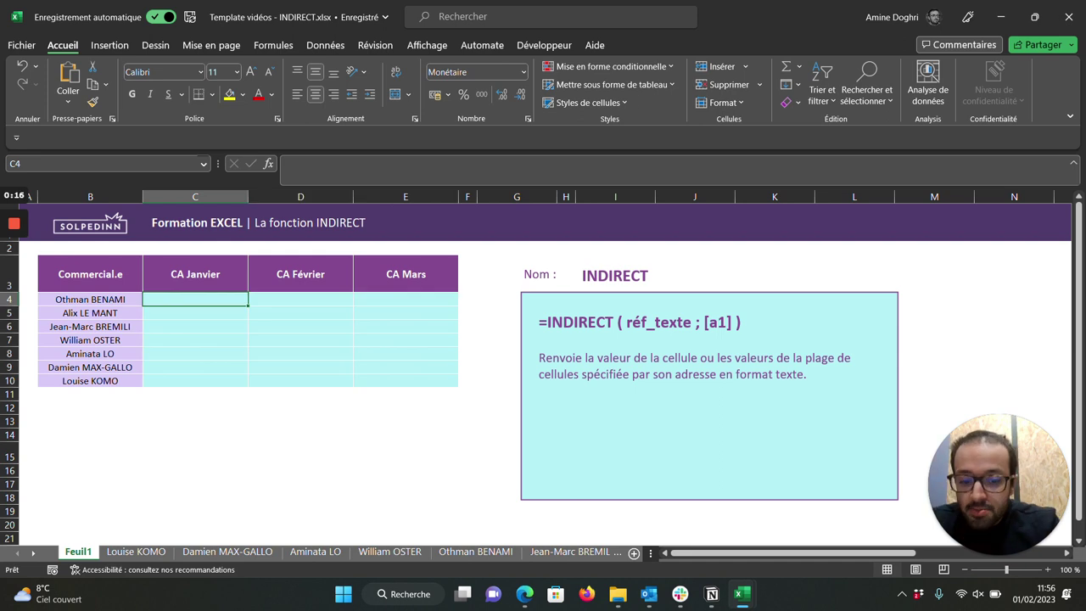
{"action": "type", "text": "="}
{"action": "key", "text": "Left"}
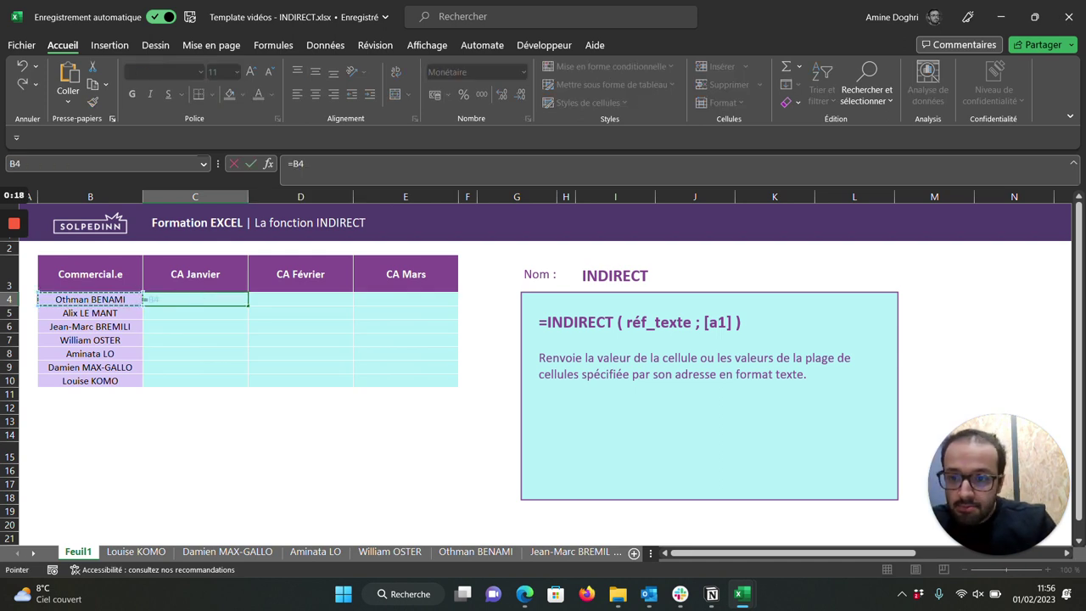
{"action": "key", "text": "Return"}
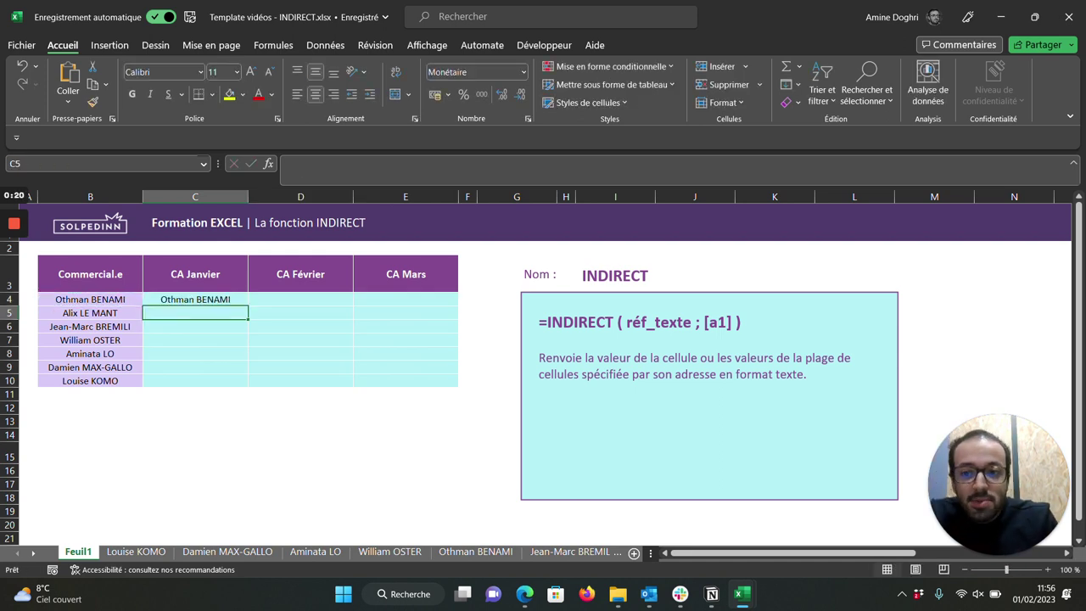
{"action": "left_click", "coordinate": [301, 299]}
{"action": "type", "text": "="}
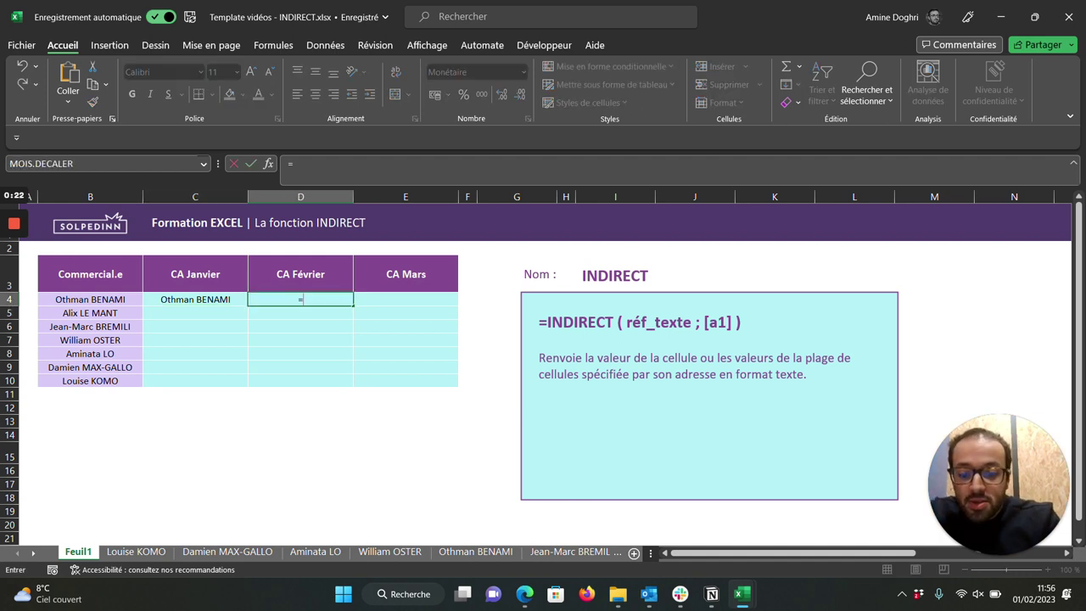
{"action": "type", "text": "indirect("}
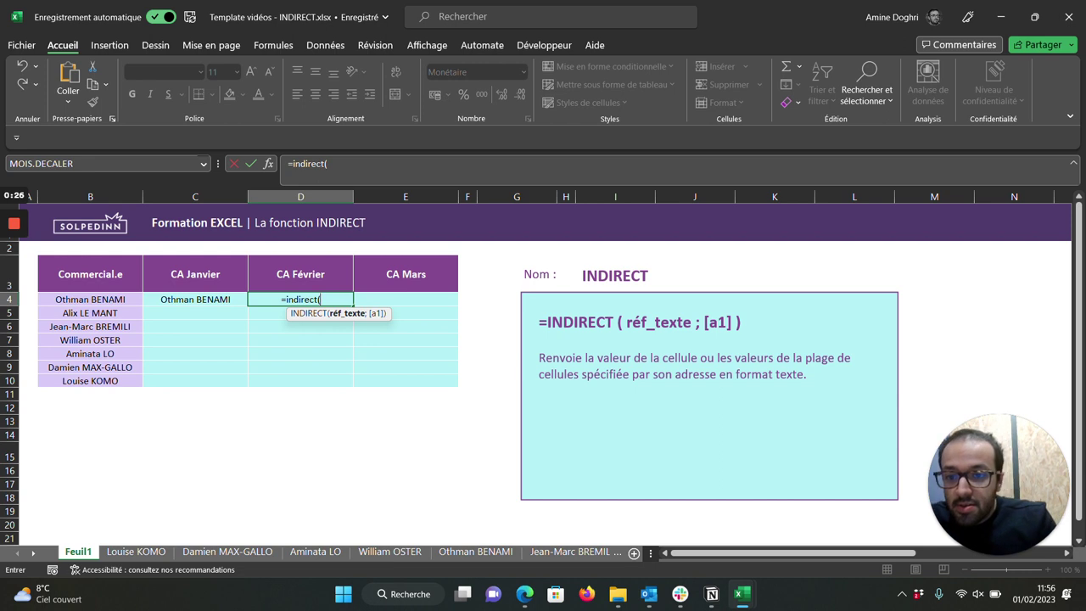
{"action": "type", "text": "\""}
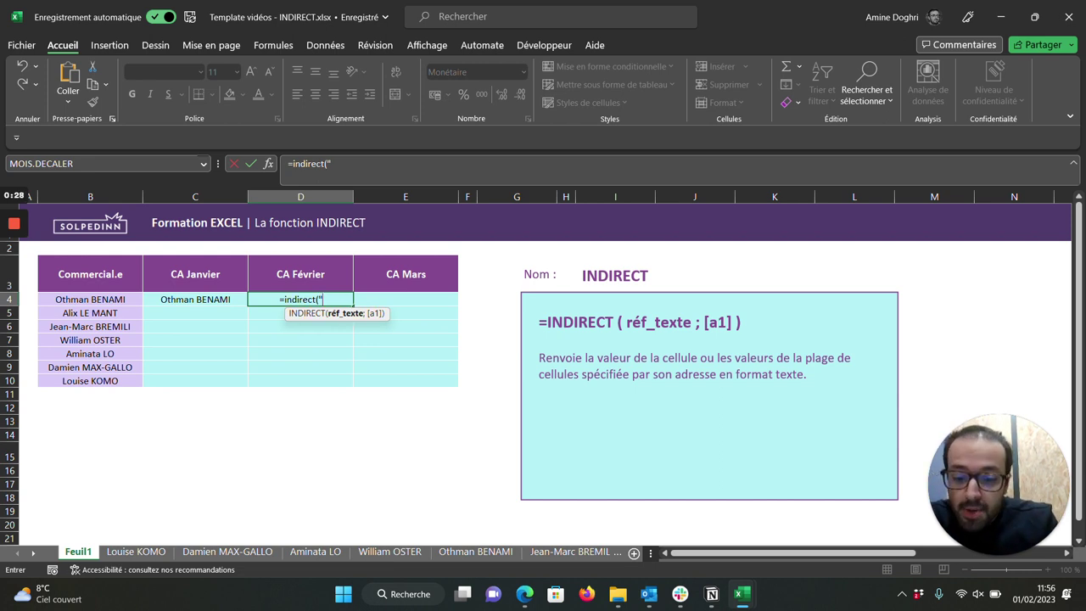
{"action": "type", "text": "B4\""}
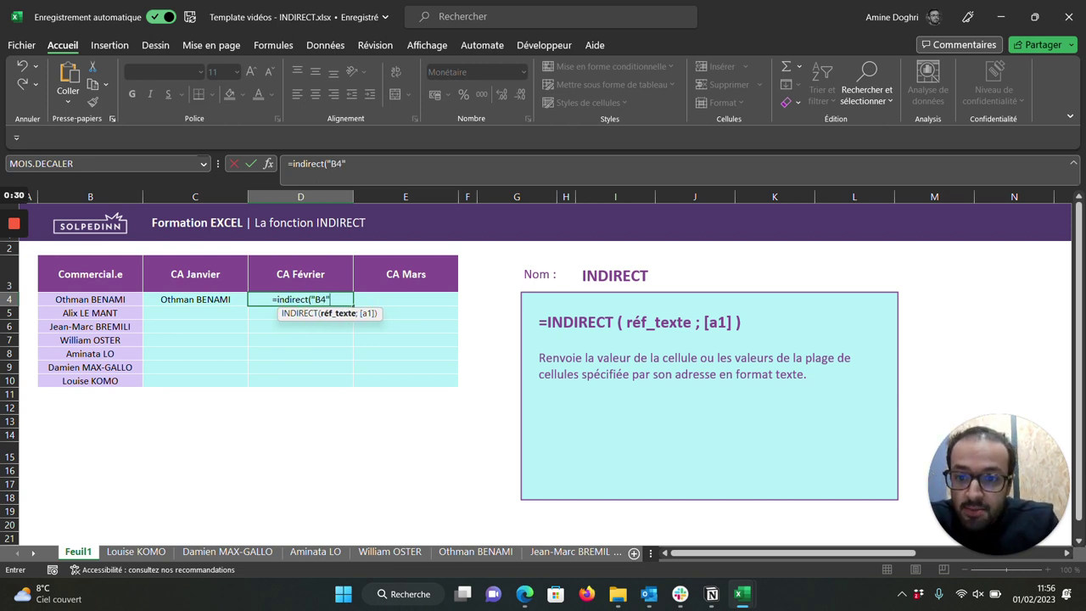
{"action": "key", "text": "Return"}
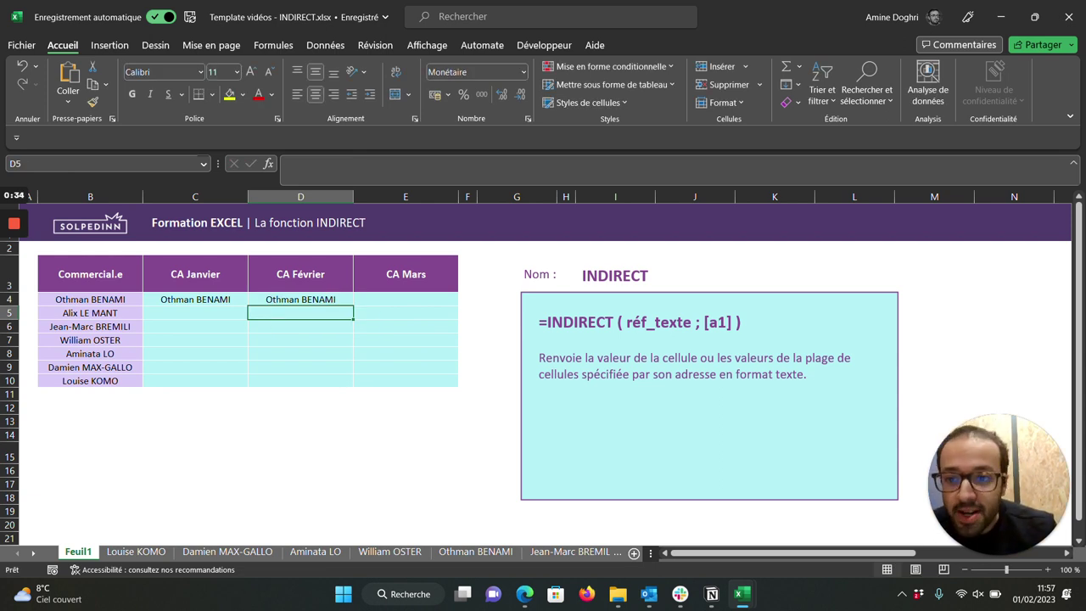
Copy the demo formula across C4:D4, then clear both demo cells
{"action": "left_click", "coordinate": [195, 299]}
{"action": "key", "text": "ctrl+c"}
{"action": "key", "text": "shift+Right"}
{"action": "key", "text": "ctrl+v"}
{"action": "key", "text": "Delete"}
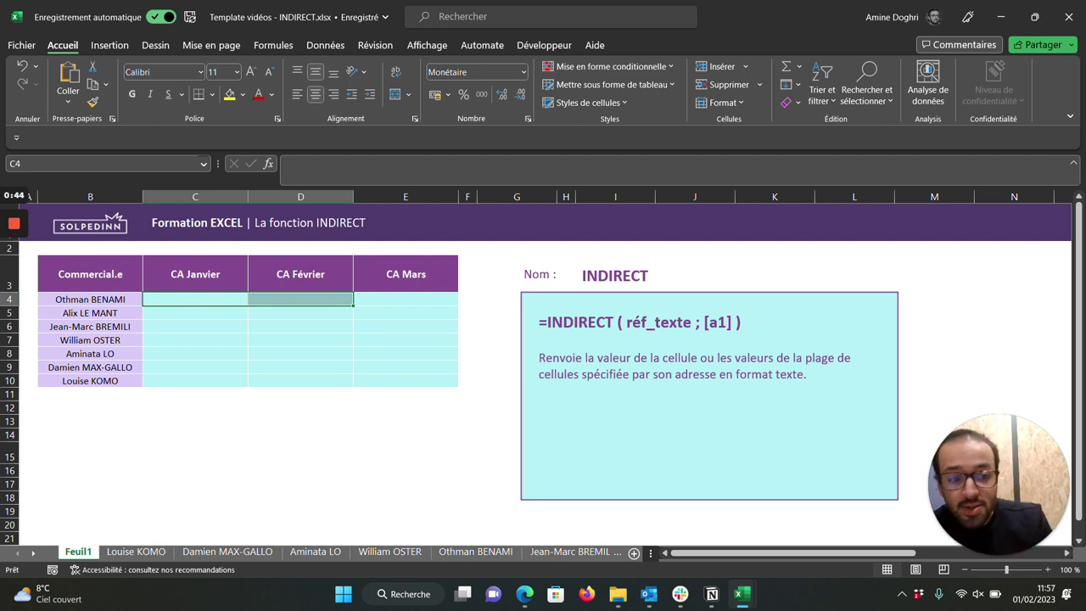
Browse several salespeople's monthly revenue sheets, then return to Feuil1
{"action": "left_click", "coordinate": [161, 553]}
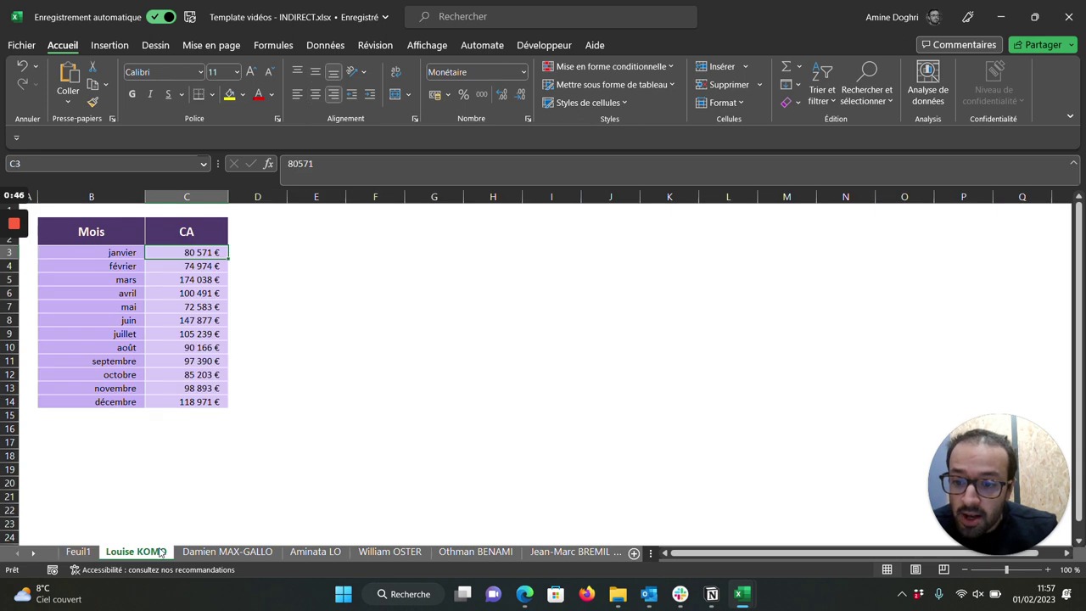
{"action": "left_click", "coordinate": [247, 555]}
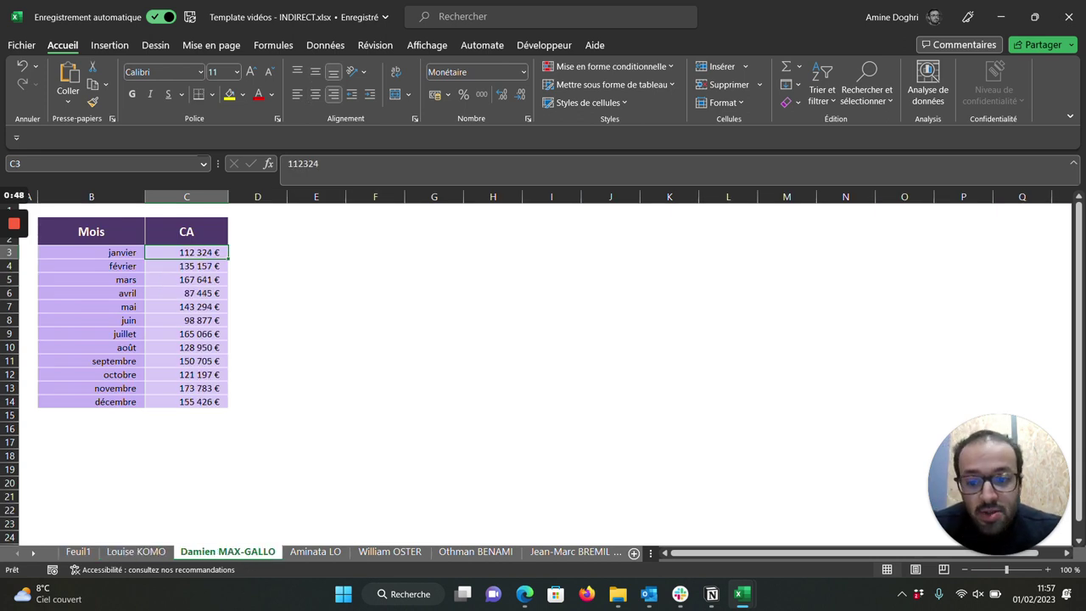
{"action": "left_click", "coordinate": [331, 556]}
{"action": "left_click", "coordinate": [402, 555]}
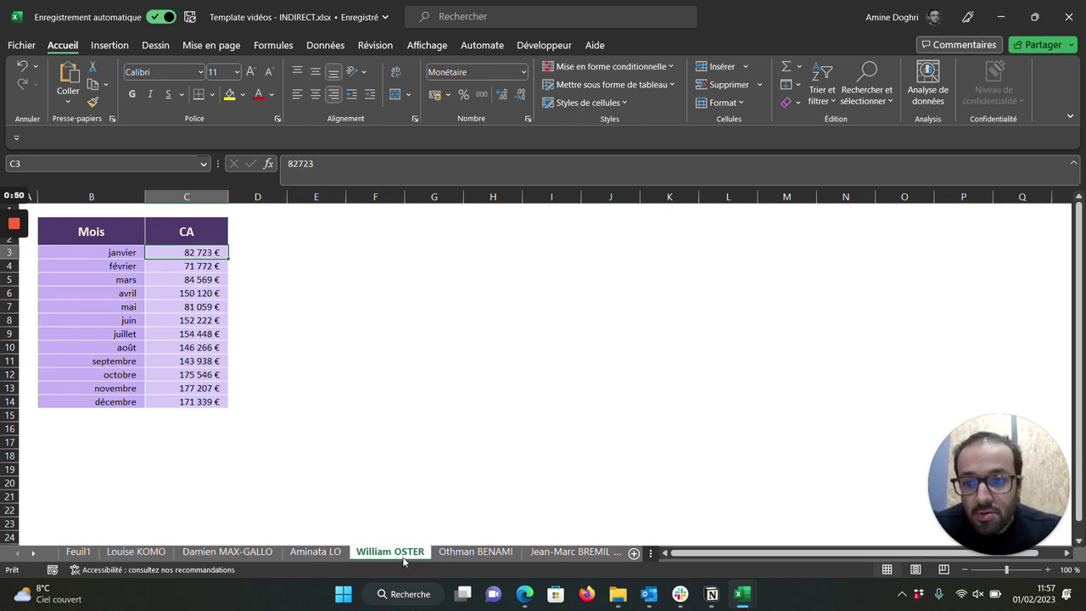
{"action": "left_click", "coordinate": [80, 553]}
Set C4 to reference C3 on the first salesperson's sheet, giving 98 426 €
{"action": "left_click", "coordinate": [195, 299]}
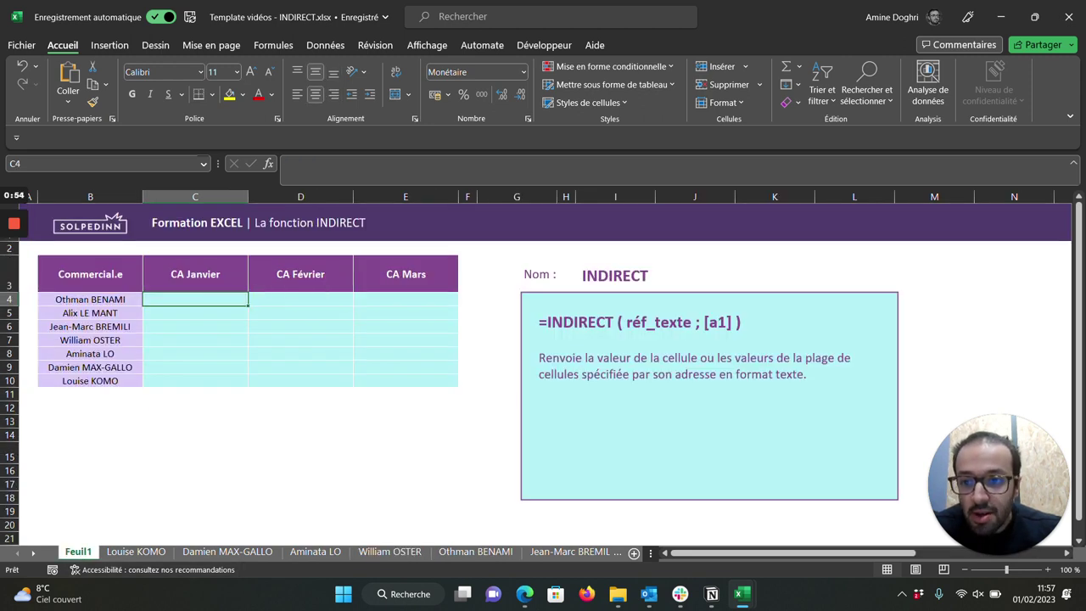
{"action": "type", "text": "="}
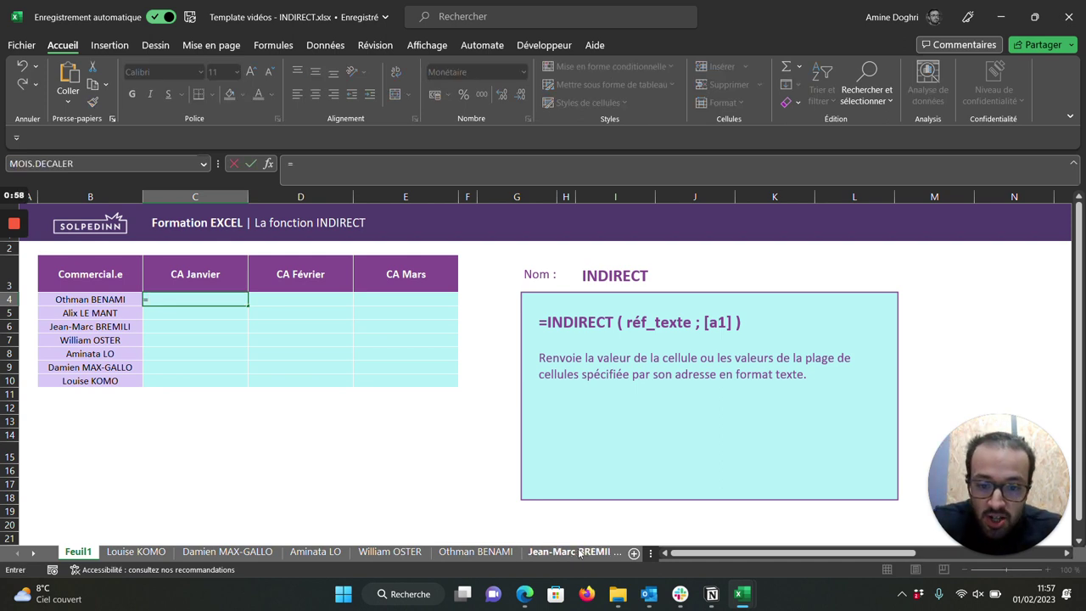
{"action": "left_click", "coordinate": [479, 551]}
{"action": "left_click", "coordinate": [187, 252]}
{"action": "key", "text": "Return"}
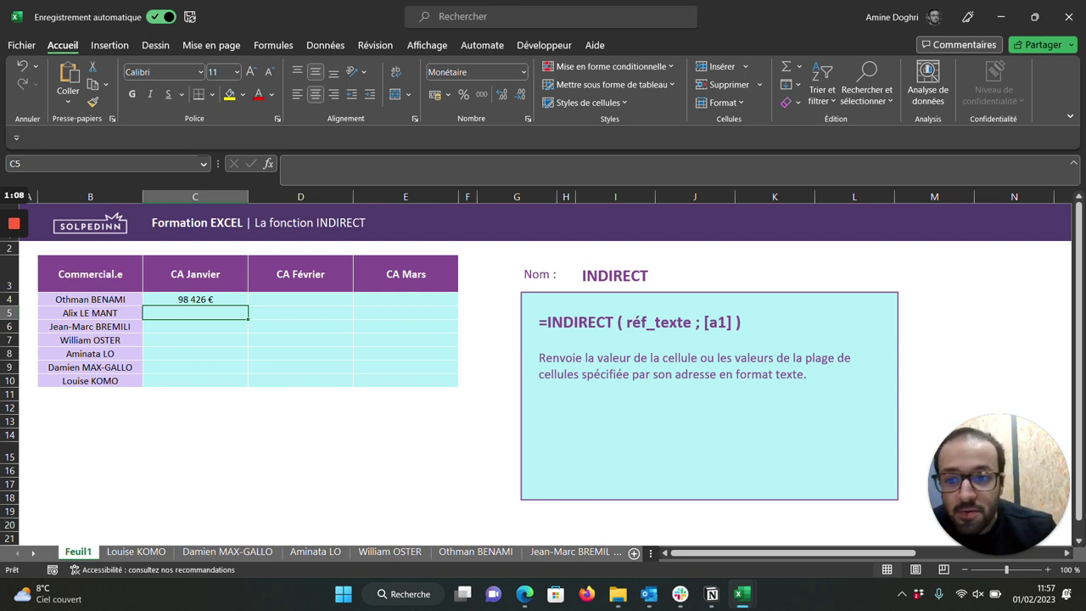
{"action": "left_click", "coordinate": [195, 299]}
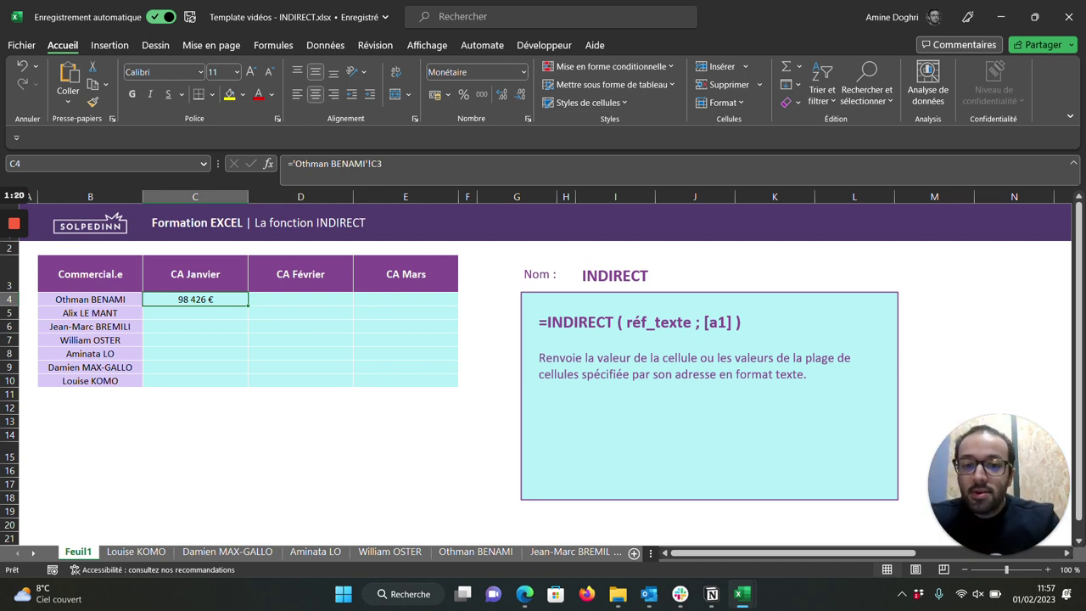
Enter =INDIRECT("'"&$B4&"'!C3";VRAI) in C4 so it returns 98 426 € from the salesperson's sheet
{"action": "type", "text": "=INDIRECT"}
{"action": "key", "text": "Tab"}
{"action": "type", "text": "\"\"\"&"}
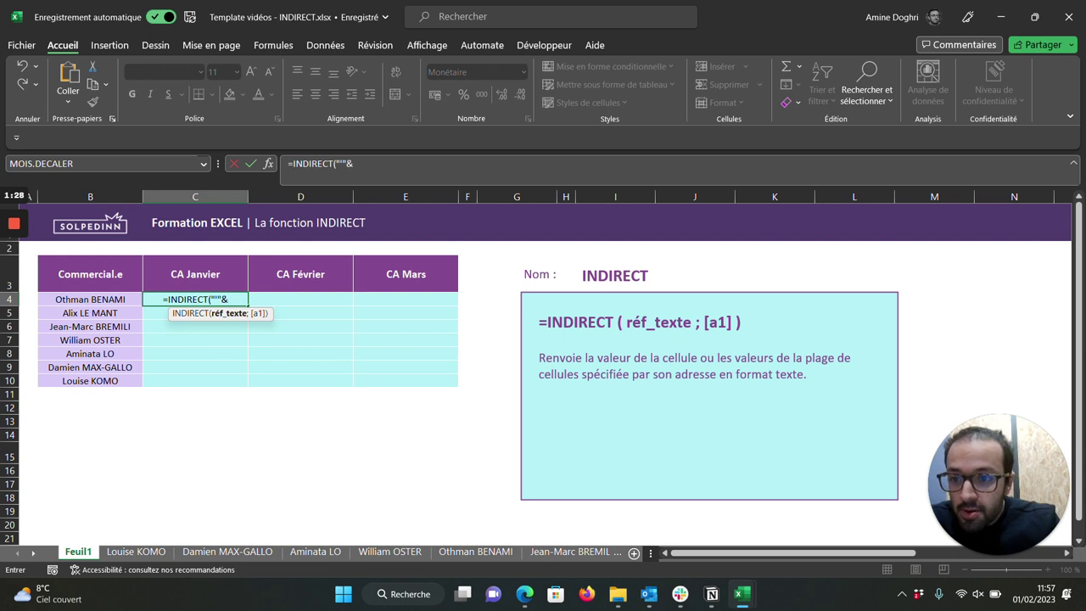
{"action": "key", "text": "Left"}
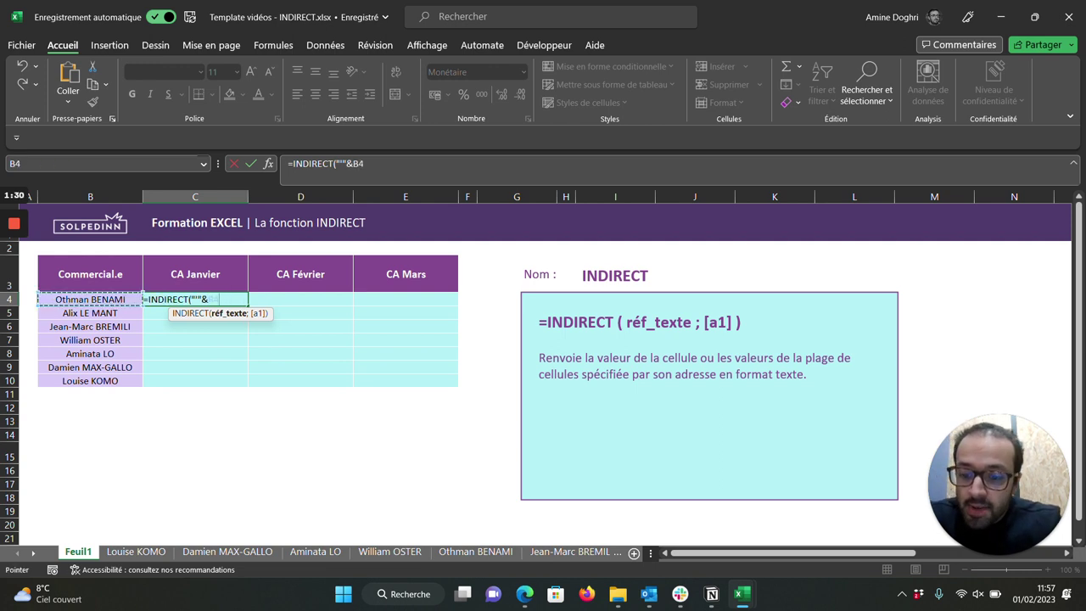
{"action": "key", "text": "F4"}
{"action": "key", "text": "F4"}
{"action": "key", "text": "F4"}
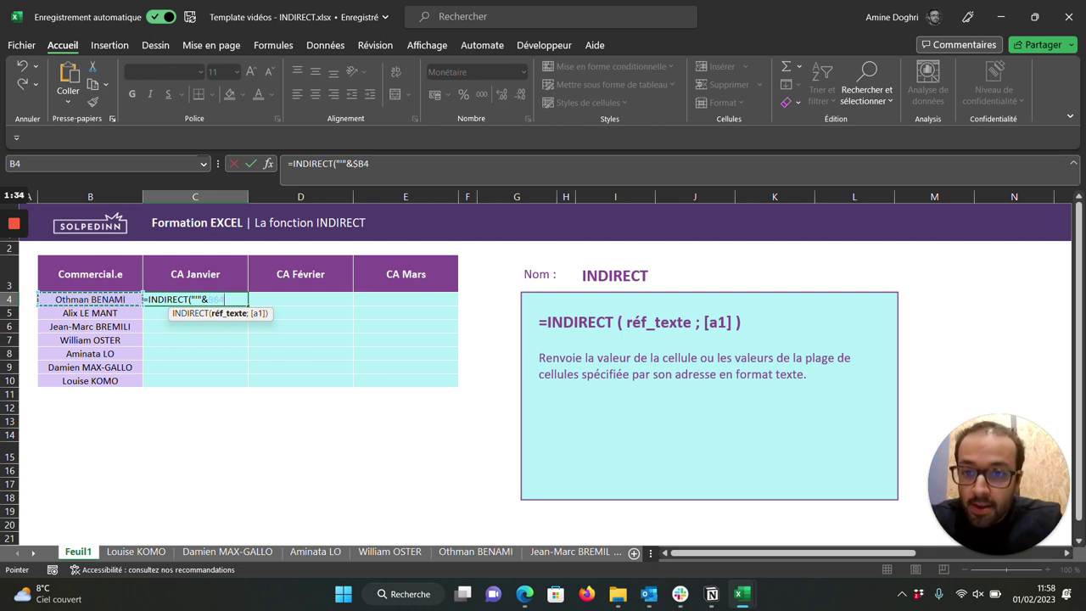
{"action": "type", "text": "&\"'"}
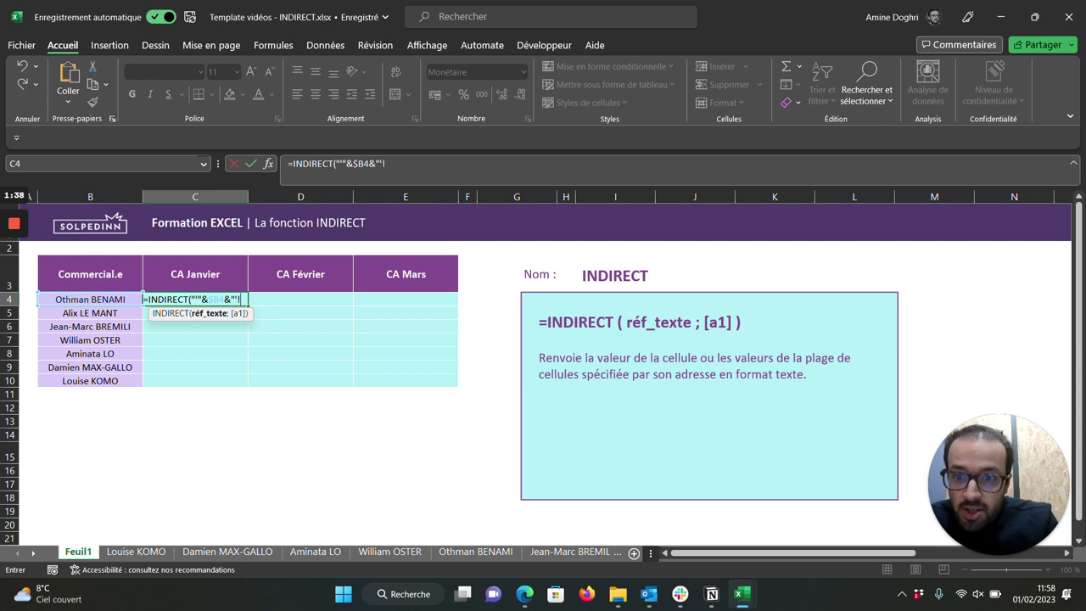
{"action": "type", "text": "!C3"}
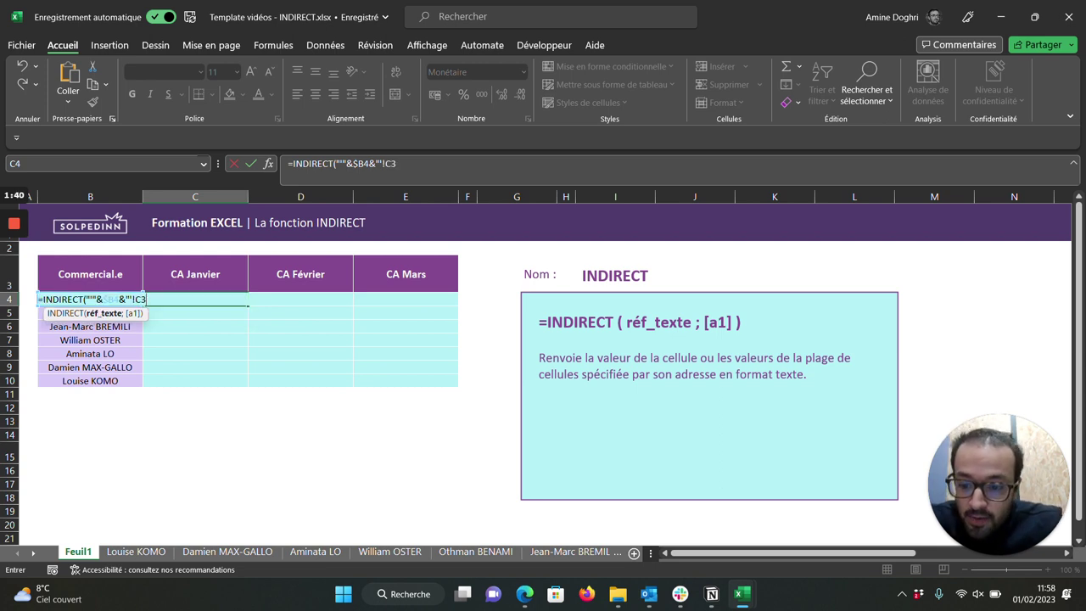
{"action": "type", "text": "\""}
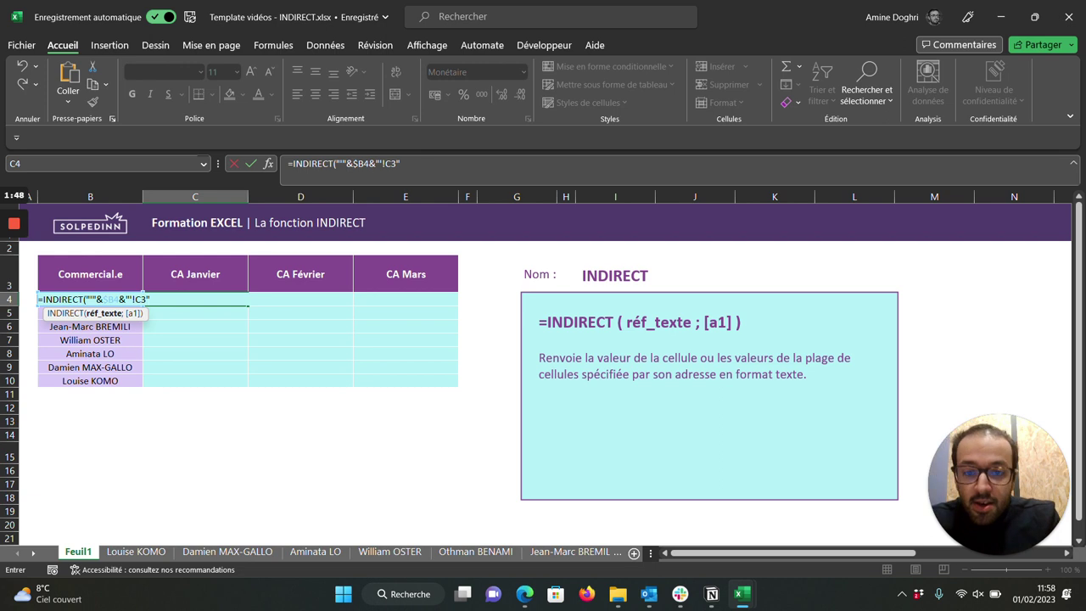
{"action": "type", "text": ";"}
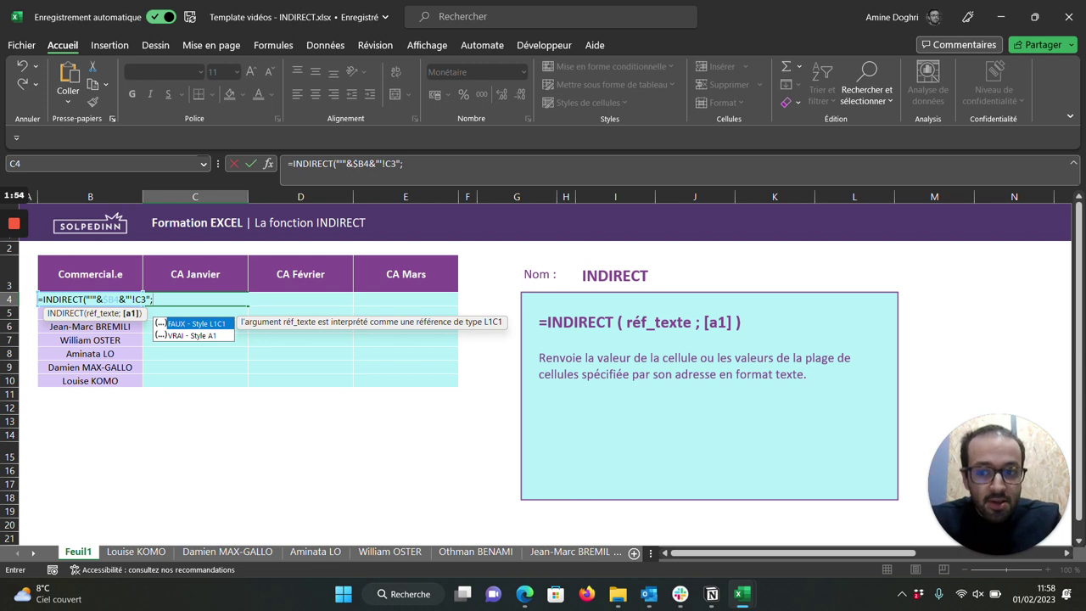
{"action": "type", "text": "V"}
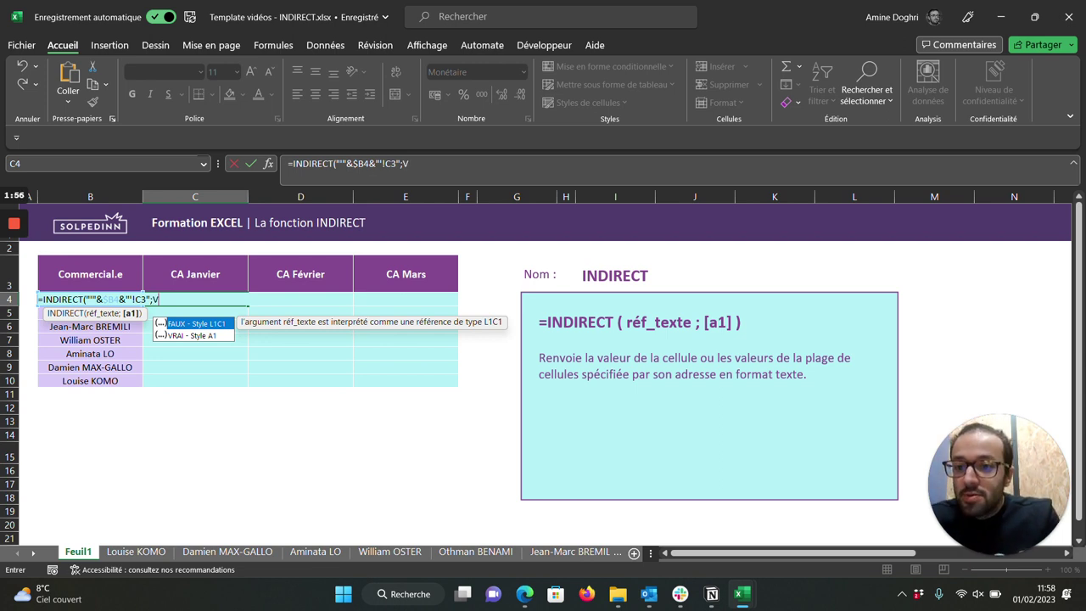
{"action": "type", "text": "RAI"}
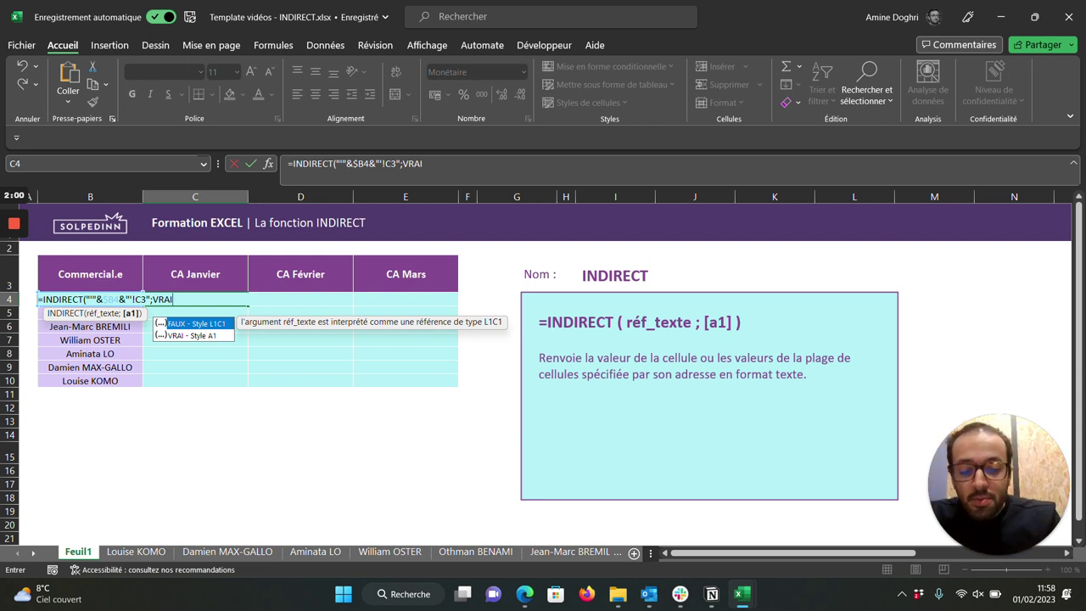
{"action": "type", "text": ")"}
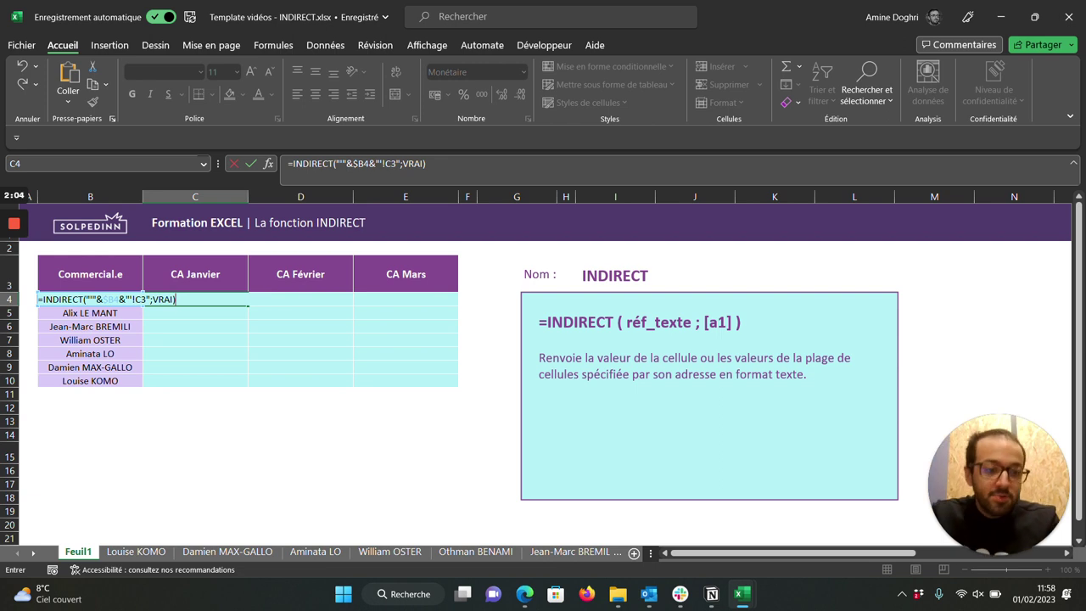
{"action": "key", "text": "Return"}
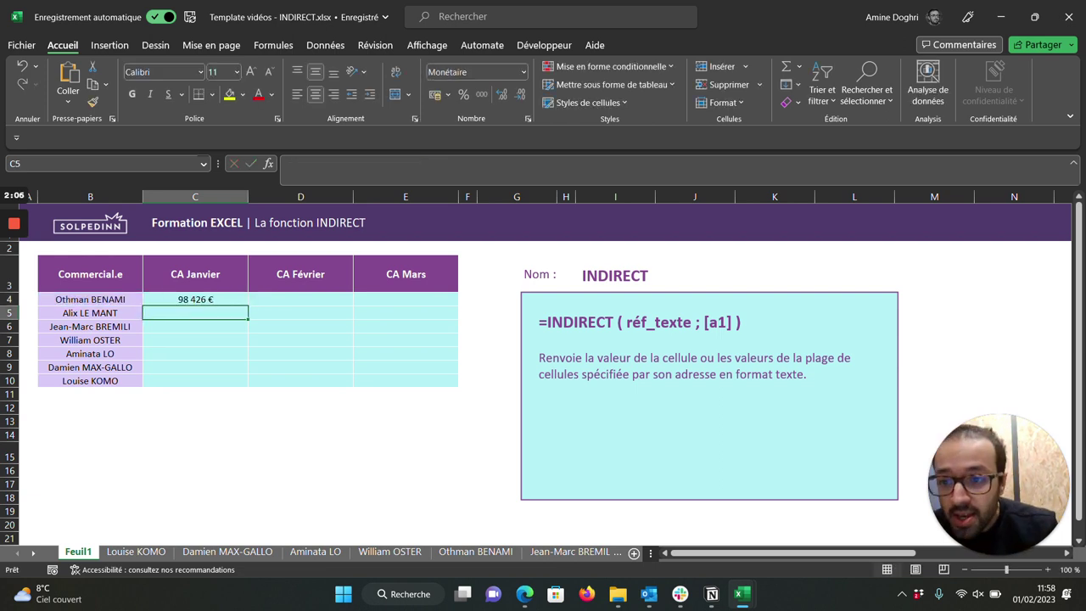
{"action": "left_click", "coordinate": [195, 298]}
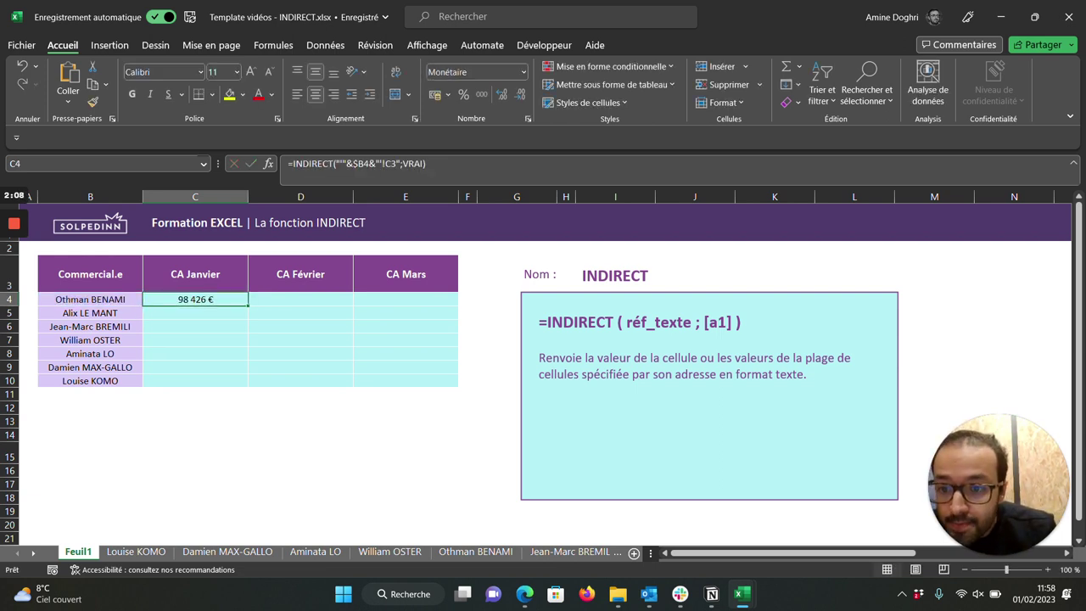
Copy C4's INDIRECT formula down to C10, check it against salesperson sheets, and fill across to CA Mars
{"action": "left_click_drag", "start_coordinate": [248, 305], "coordinate": [247, 387]}
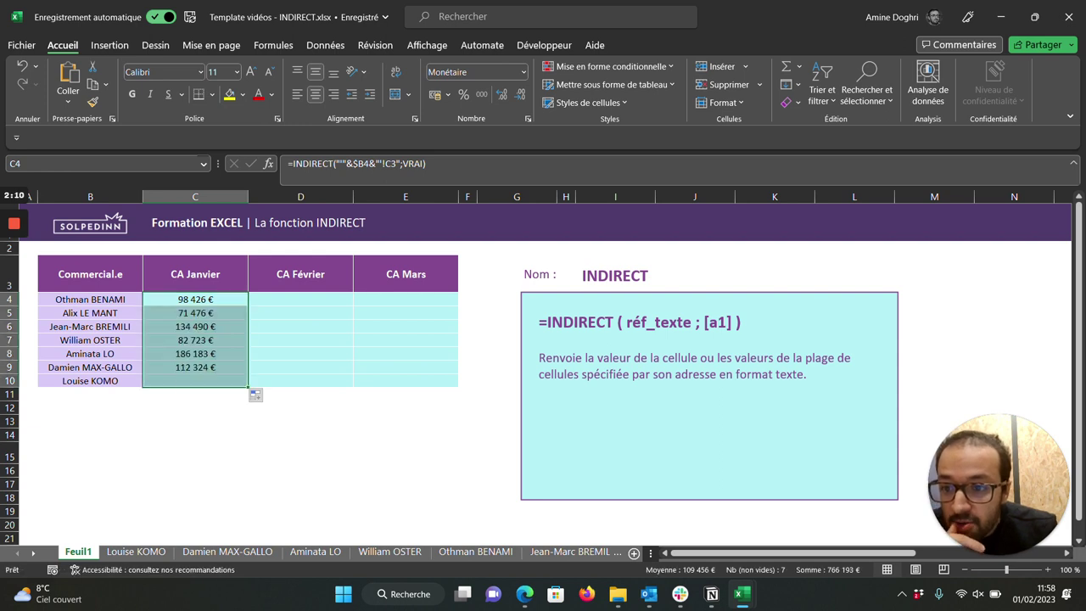
{"action": "left_click", "coordinate": [471, 552]}
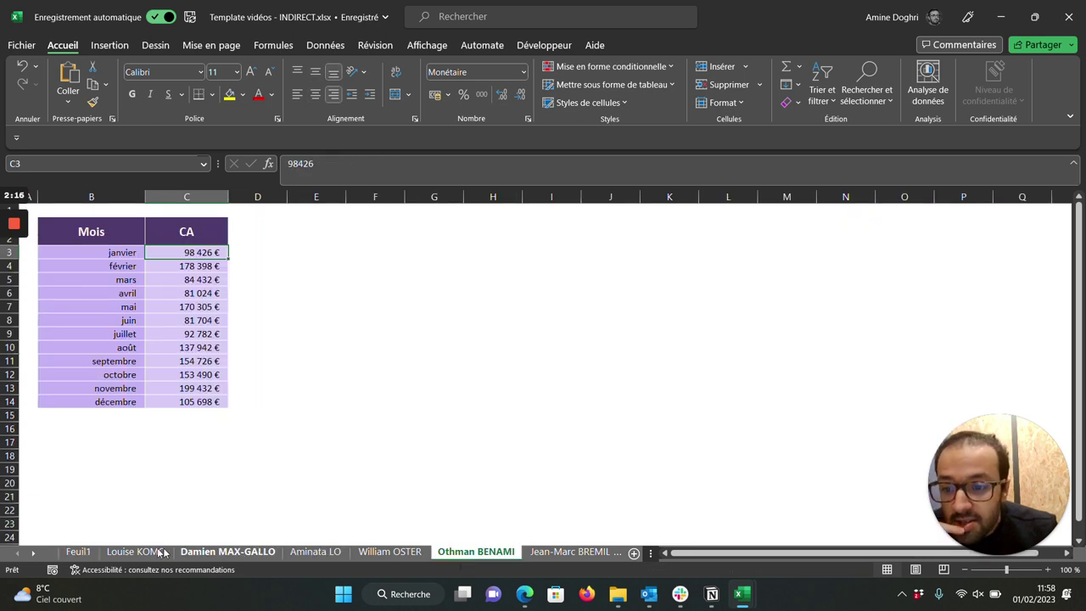
{"action": "left_click", "coordinate": [28, 553]}
{"action": "left_click", "coordinate": [28, 552]}
{"action": "left_click", "coordinate": [592, 556]}
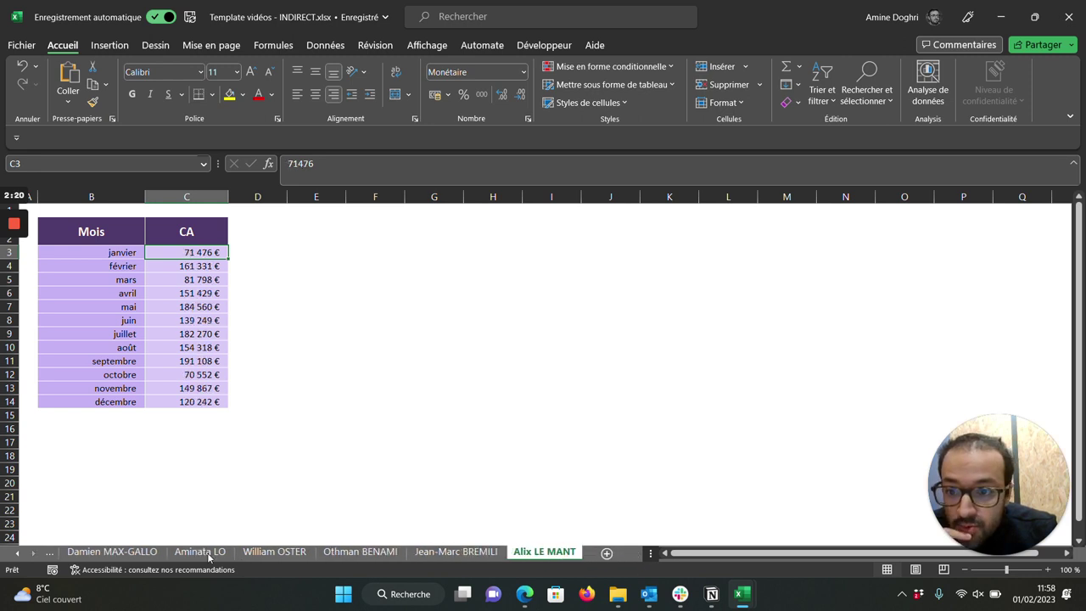
{"action": "left_click", "coordinate": [16, 554]}
{"action": "left_click", "coordinate": [16, 554]}
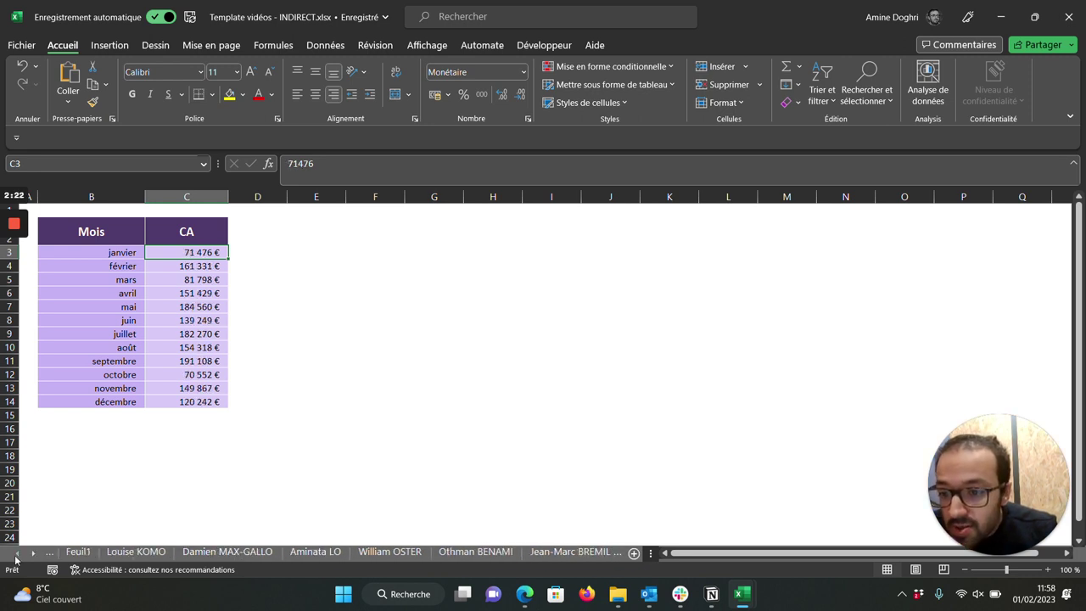
{"action": "left_click", "coordinate": [84, 552]}
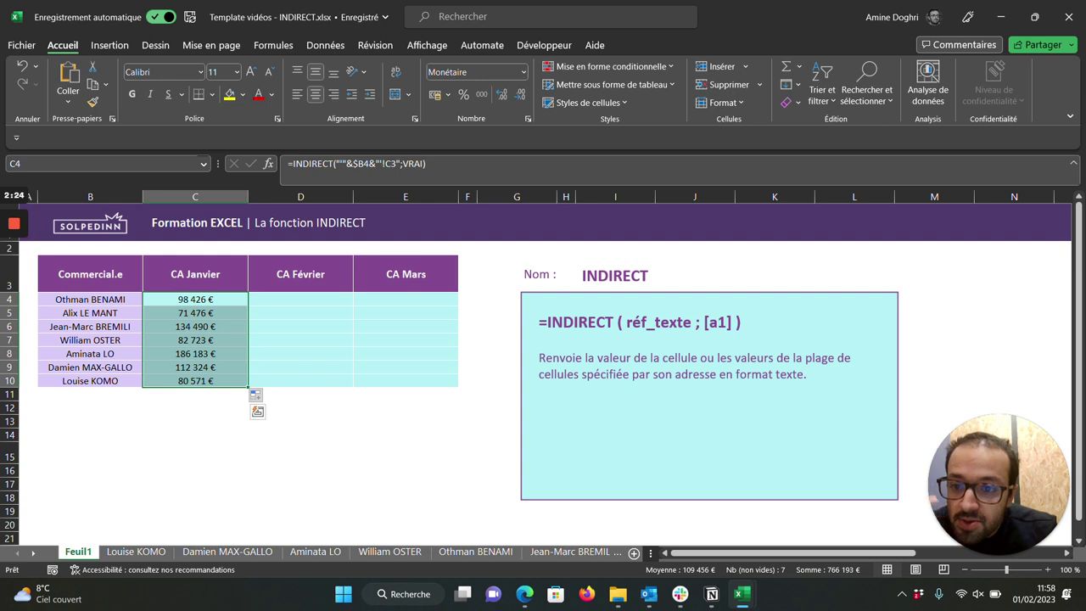
{"action": "left_click_drag", "start_coordinate": [248, 387], "coordinate": [454, 384]}
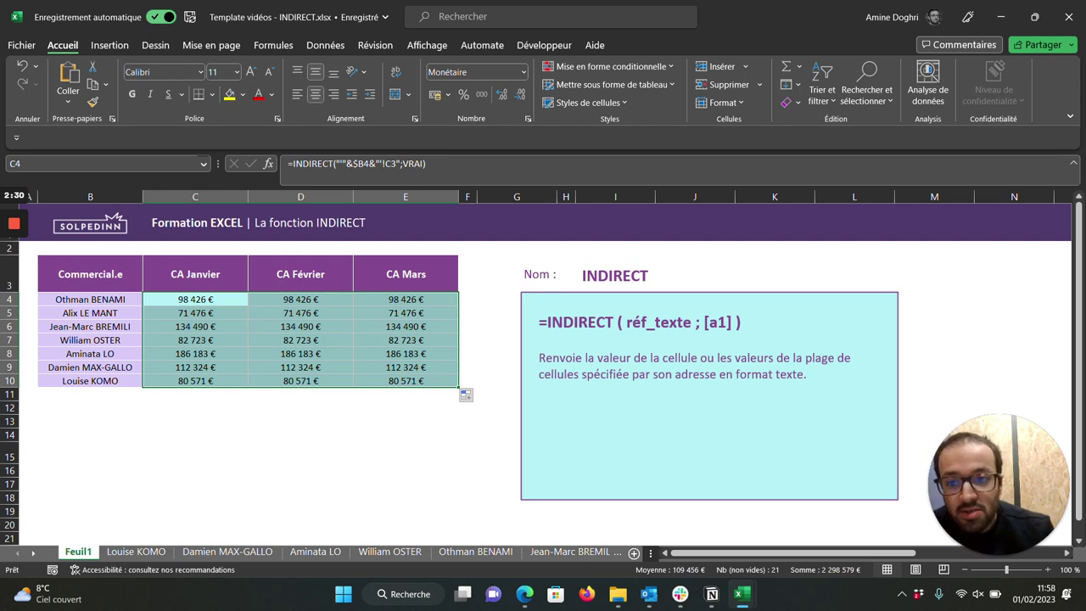
Make D4 read each salesperson's C4 for February and fill it down CA Février
{"action": "left_click", "coordinate": [300, 299]}
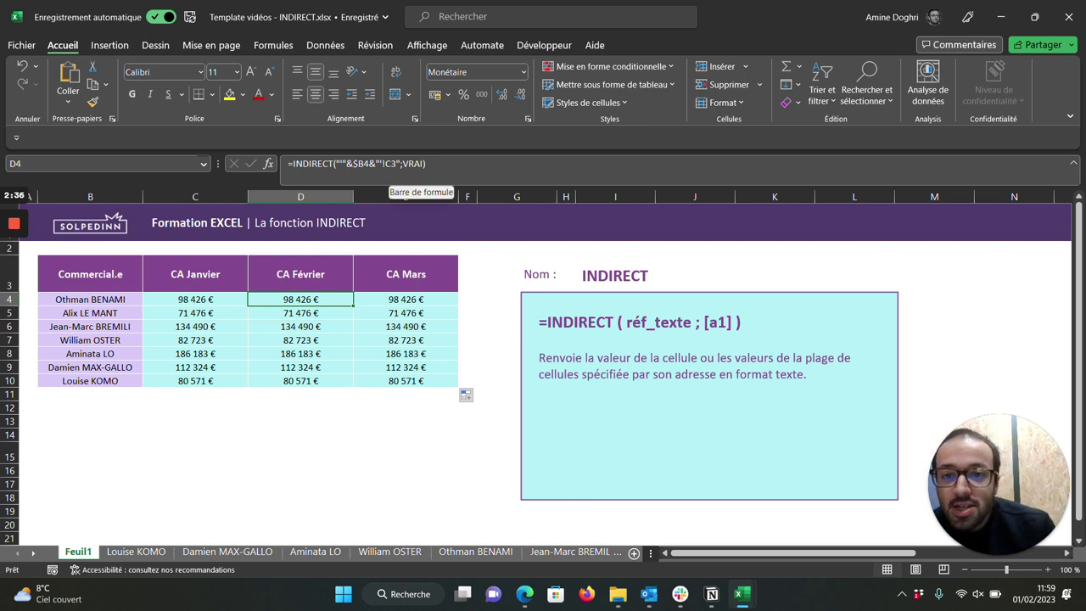
{"action": "left_click", "coordinate": [393, 164]}
{"action": "key", "text": "Return"}
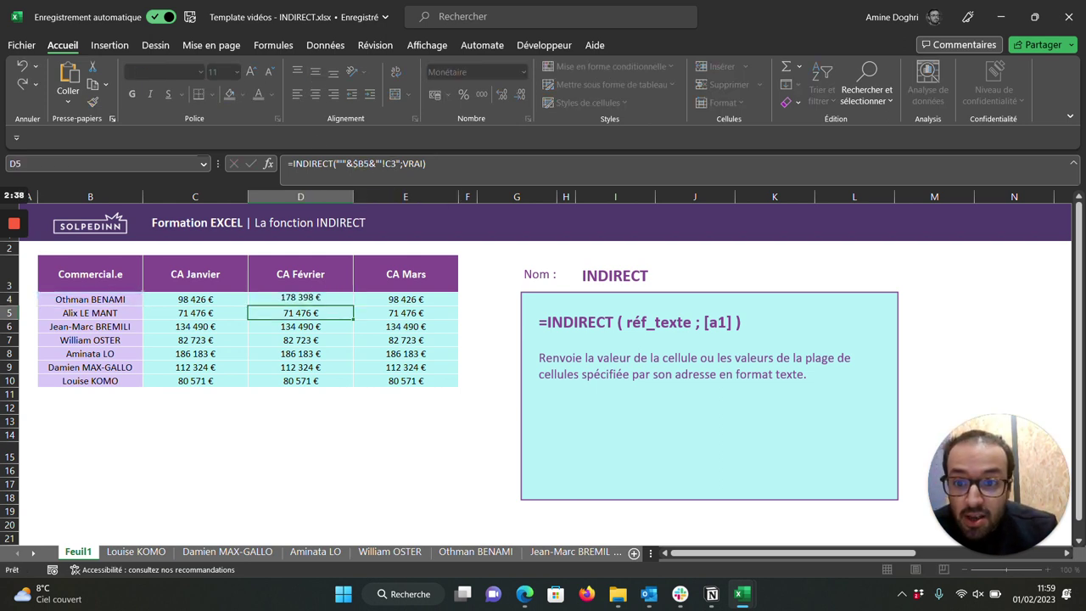
{"action": "left_click", "coordinate": [301, 299]}
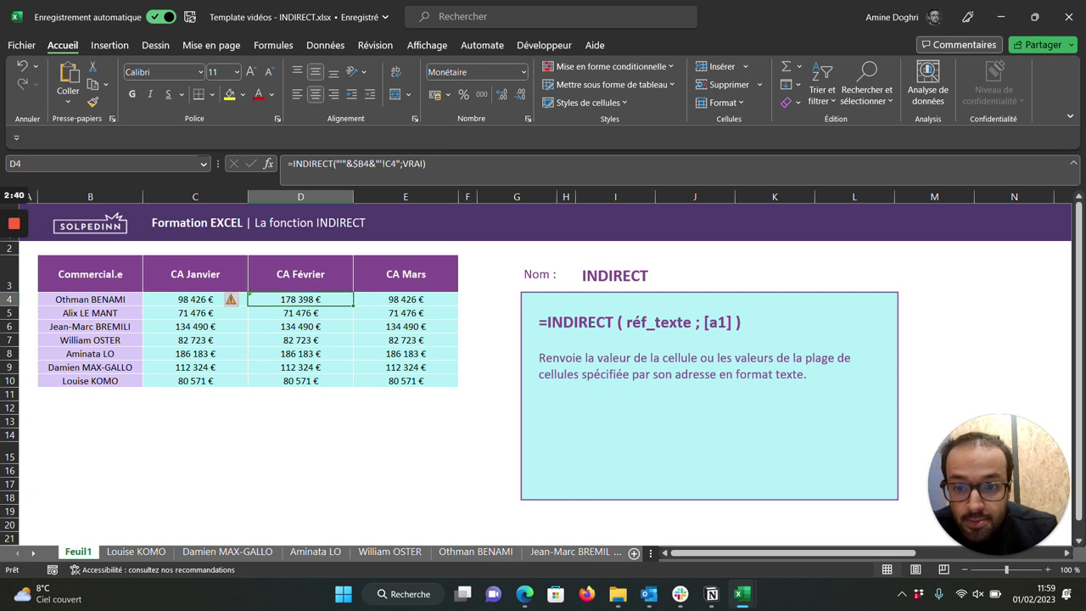
{"action": "double_click", "coordinate": [353, 305]}
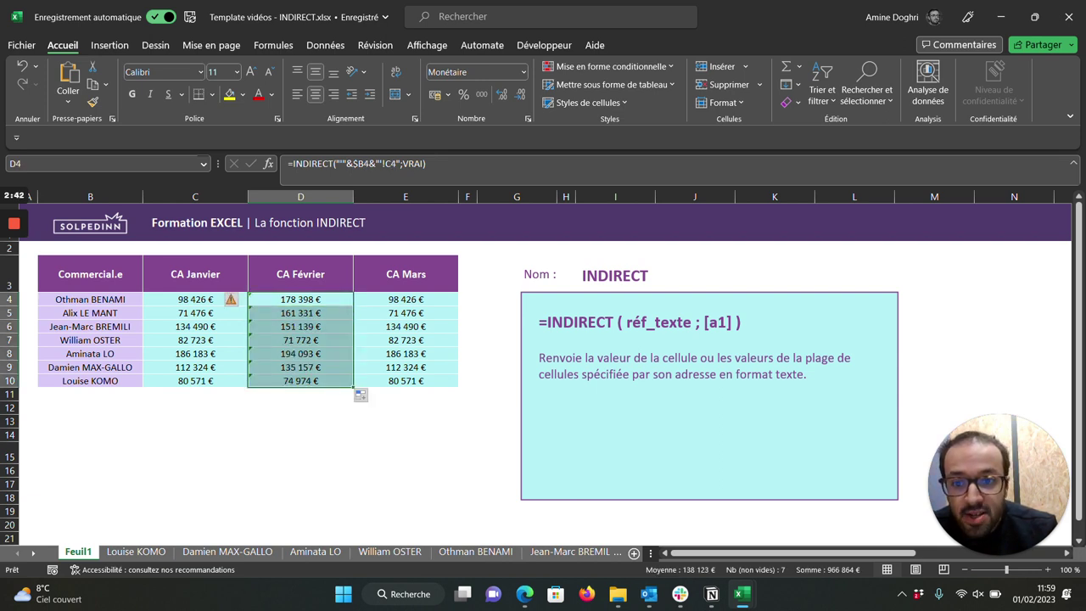
Change E4's reference to C5 for March and fill it down CA Mars
{"action": "left_click", "coordinate": [405, 298]}
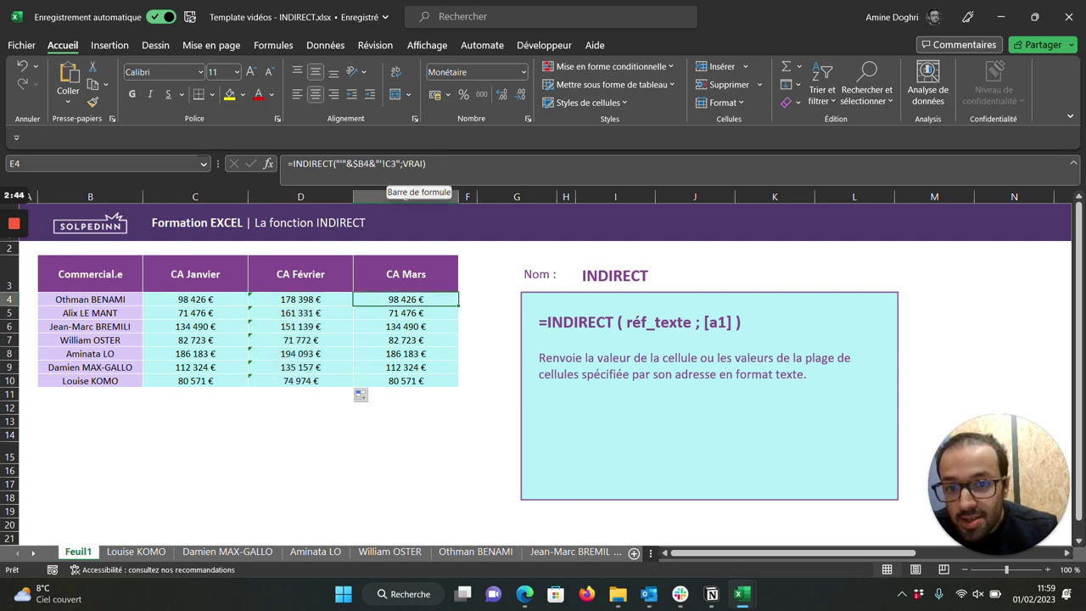
{"action": "left_click", "coordinate": [396, 164]}
{"action": "key", "text": "BackSpace"}
{"action": "type", "text": "5"}
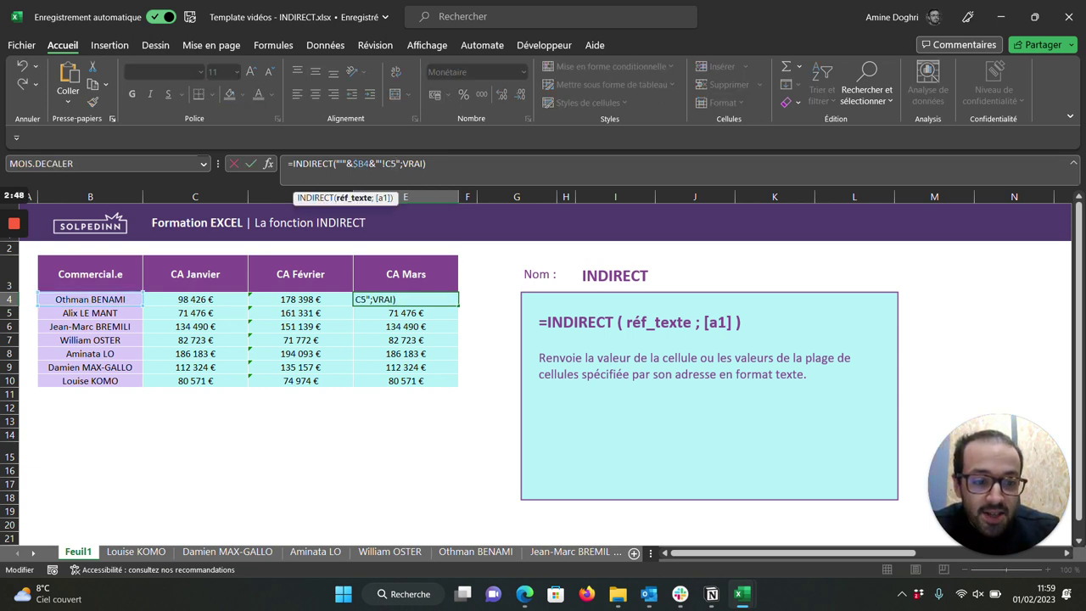
{"action": "key", "text": "Return"}
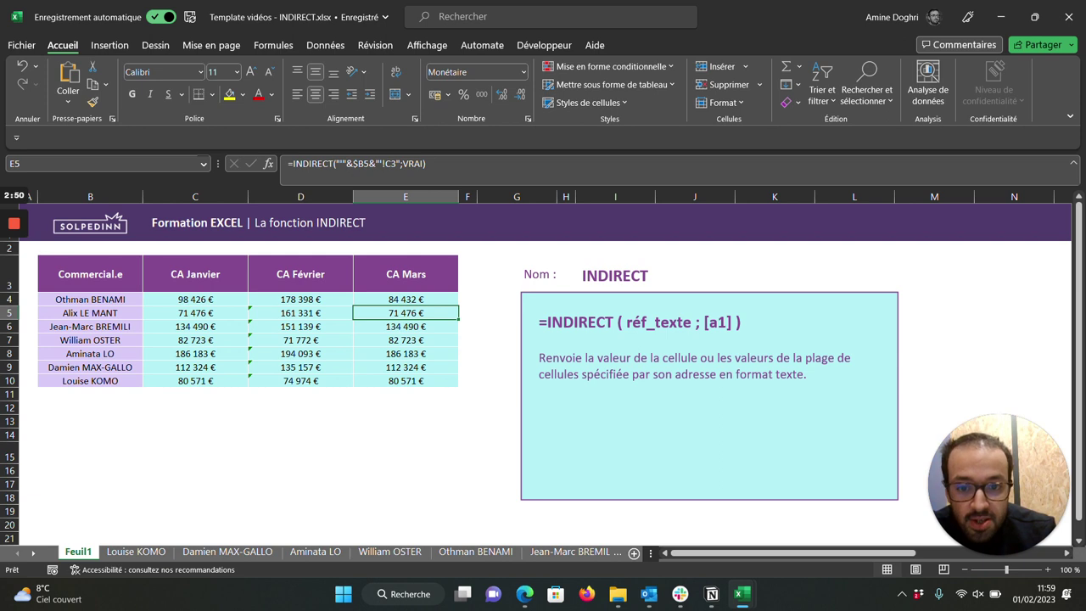
{"action": "left_click", "coordinate": [406, 298]}
{"action": "double_click", "coordinate": [459, 305]}
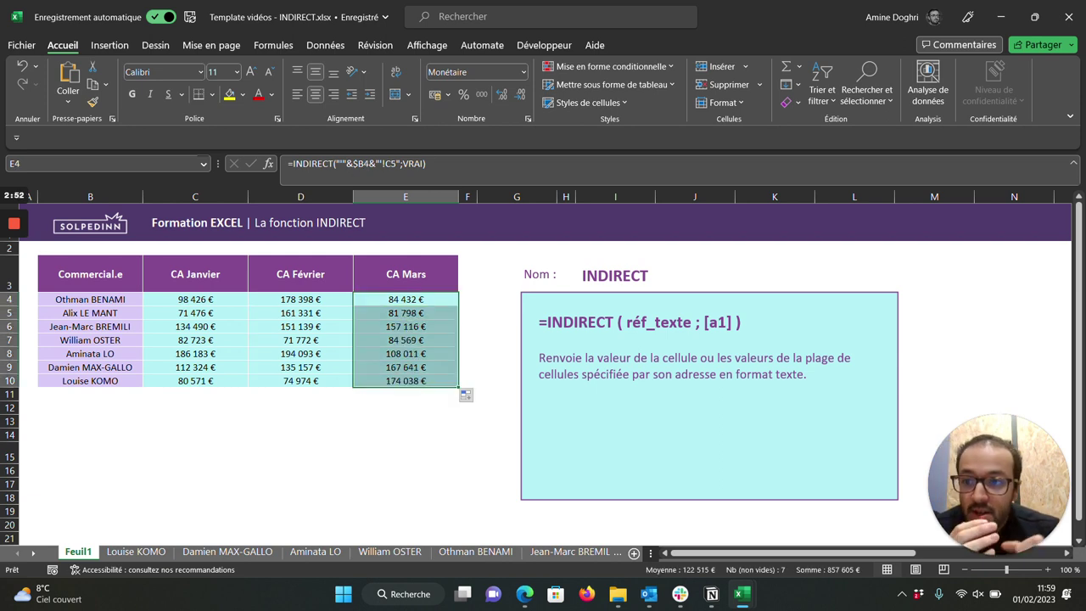